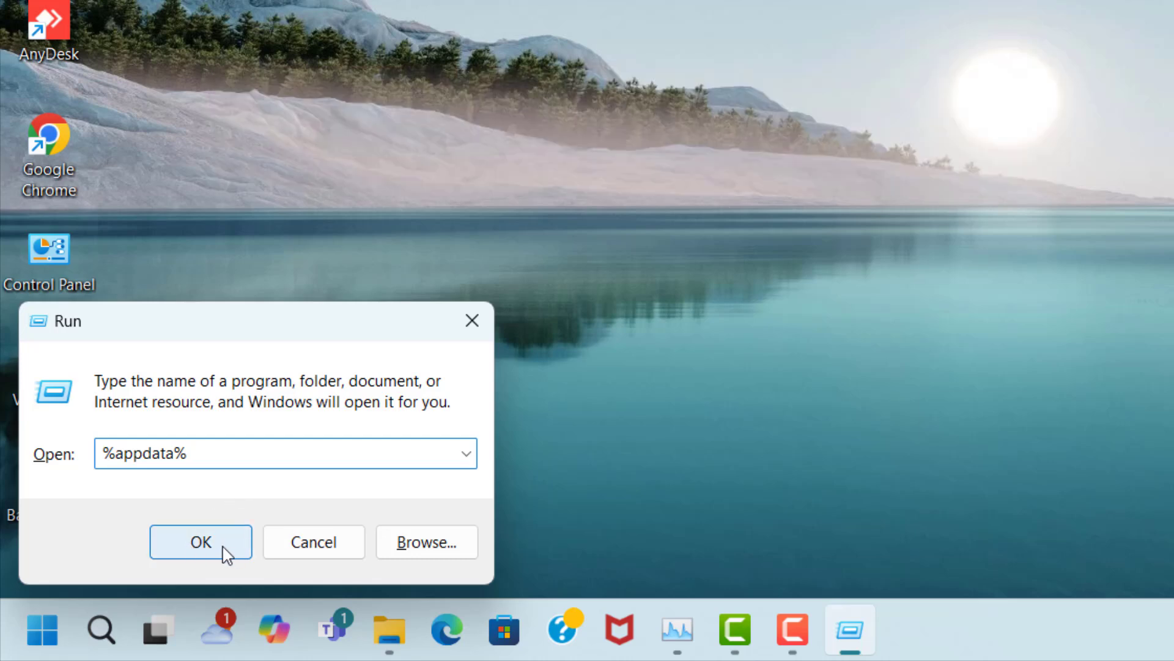
- Open the %appdata% location from the Run dialog, go up to AppData, and open the Temp folder inside Local
click(224, 554)
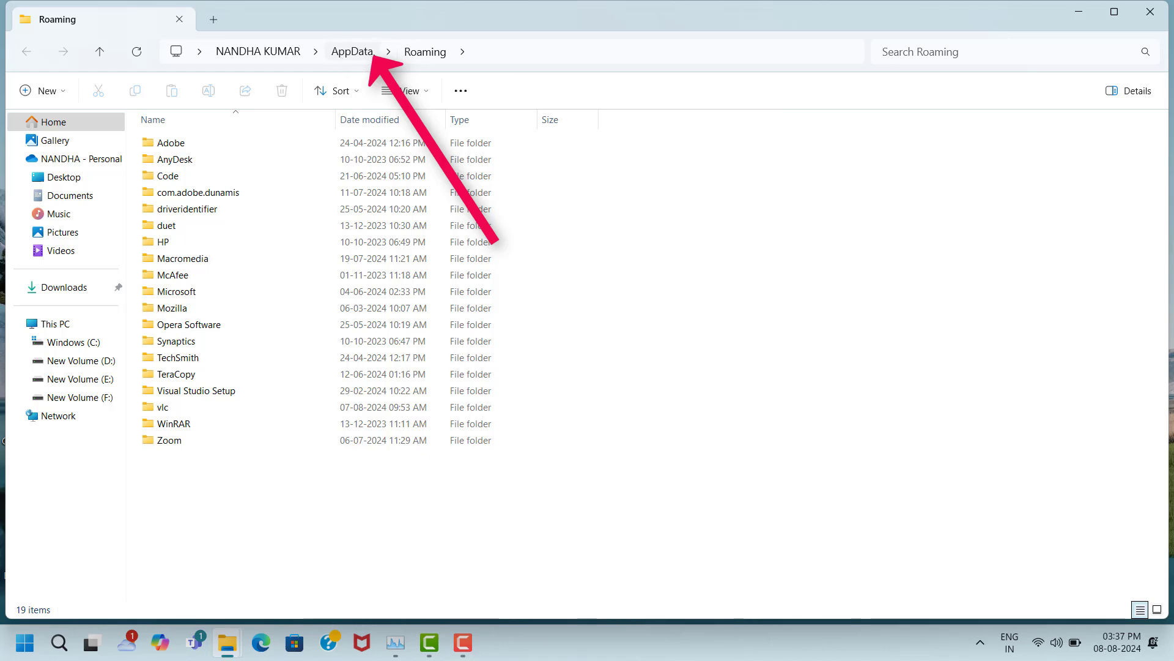
click(347, 52)
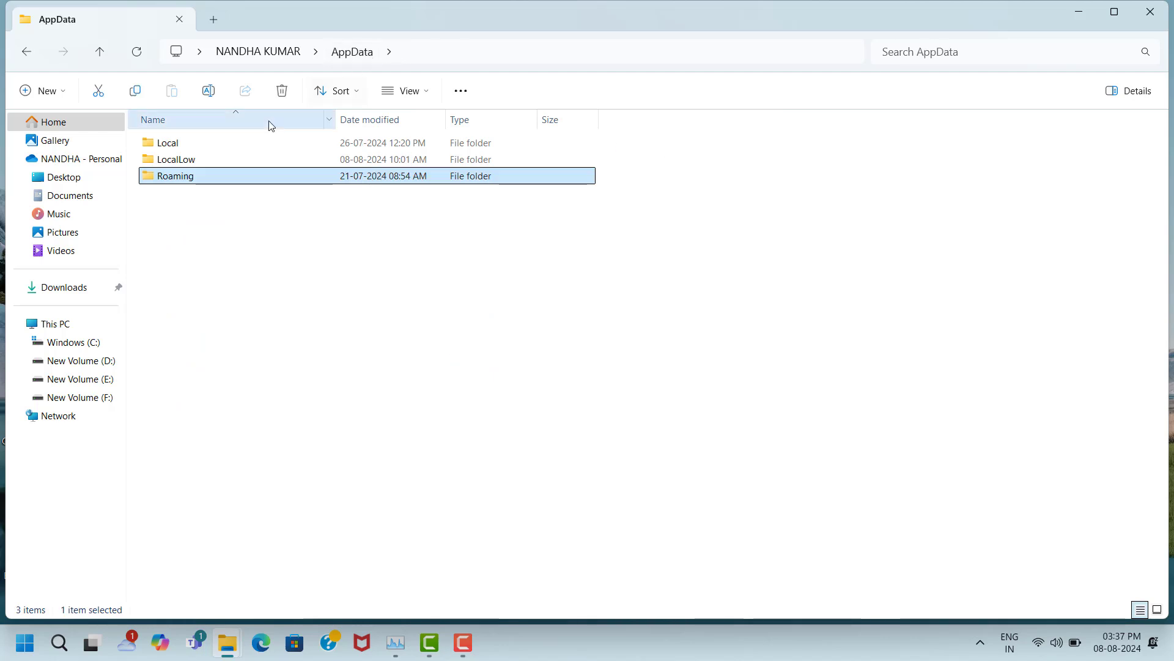
click(229, 144)
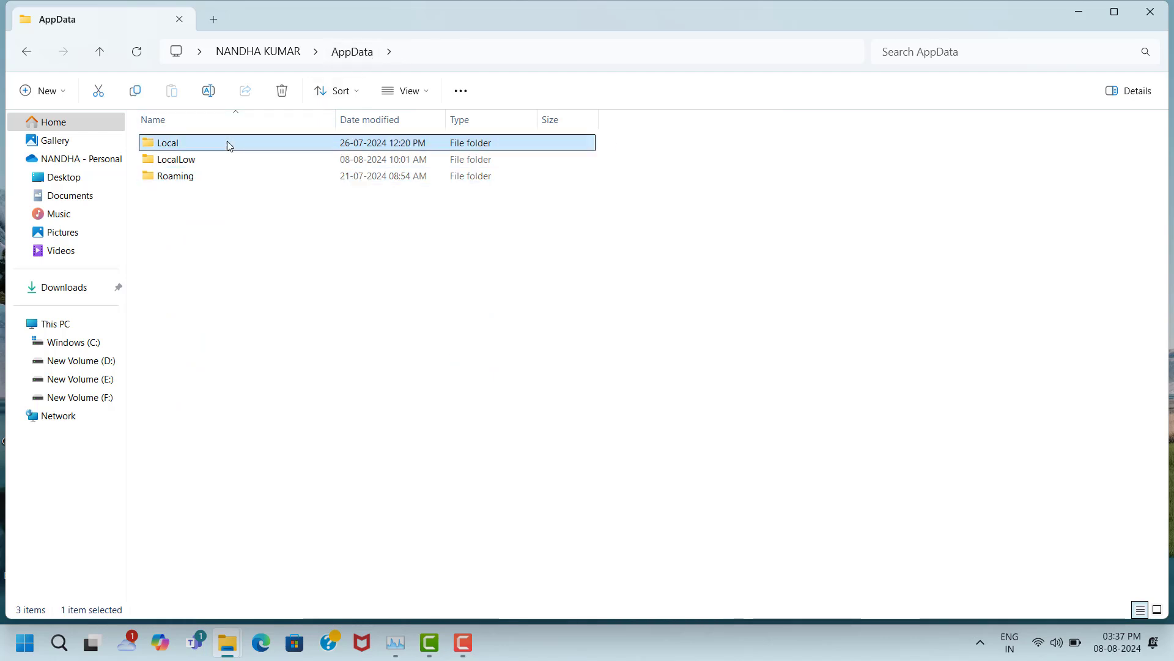
double_click(196, 150)
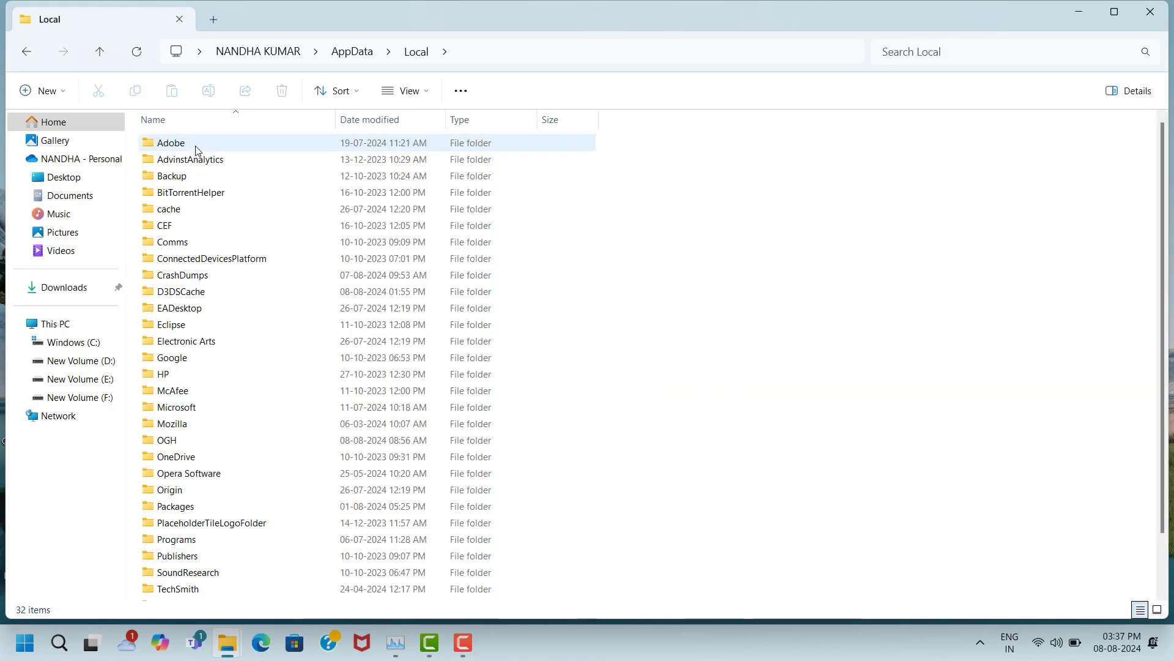
scroll(196, 367, down, 2)
click(153, 543)
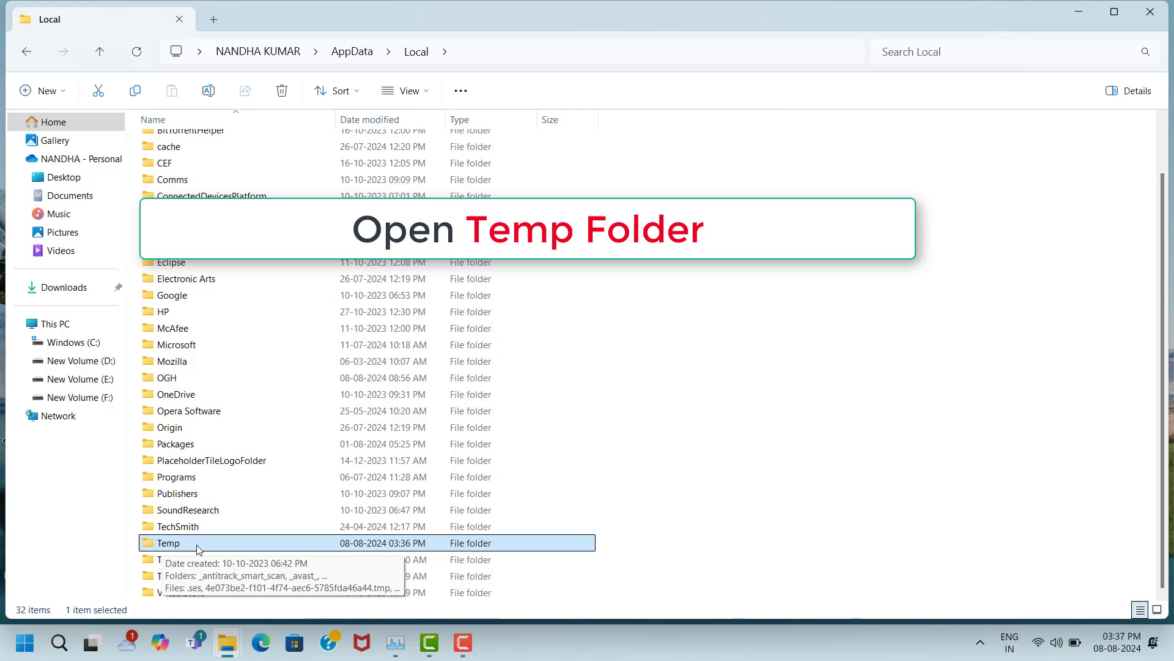
double_click(159, 544)
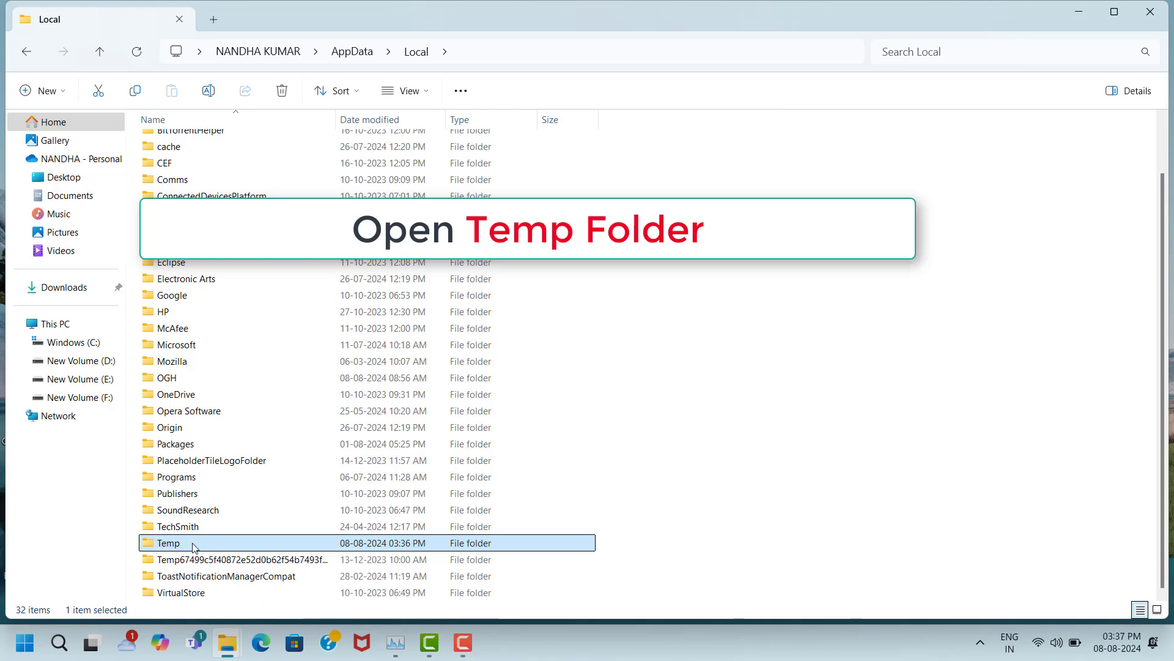
- Select all files and folders in the AppData Local Temp folder for deletion
click(262, 143)
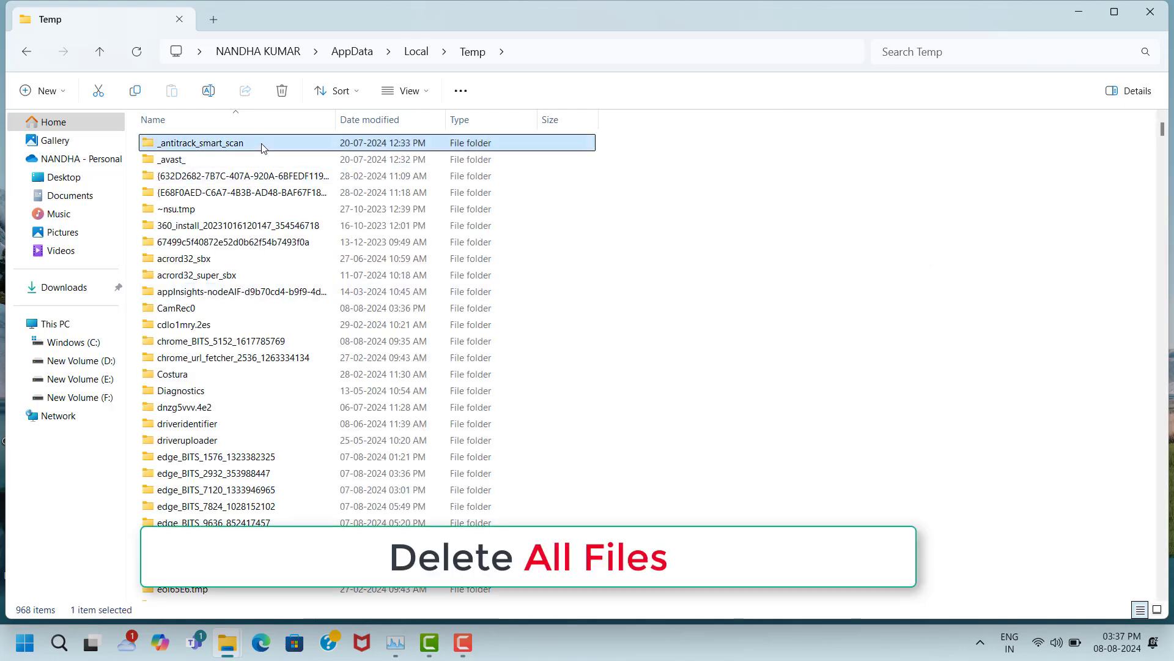
key(ctrl+a)
right_click(263, 147)
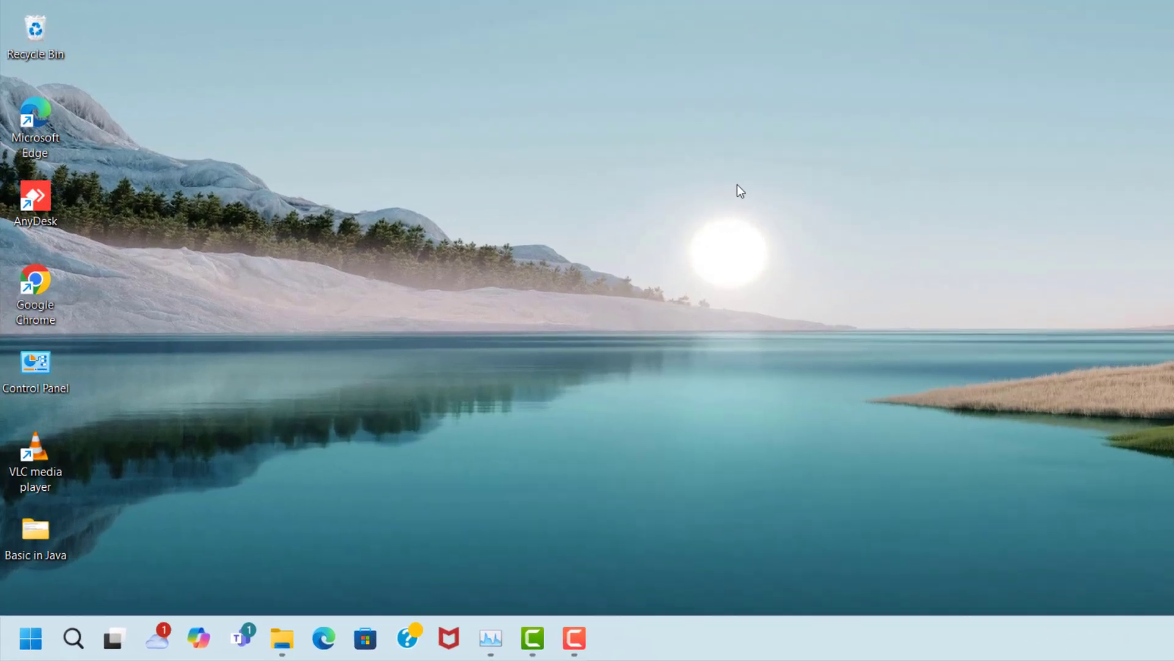
- Open the Windows Temp folder by running temp, and select all of its contents for deletion
key(super+r)
text(tem)
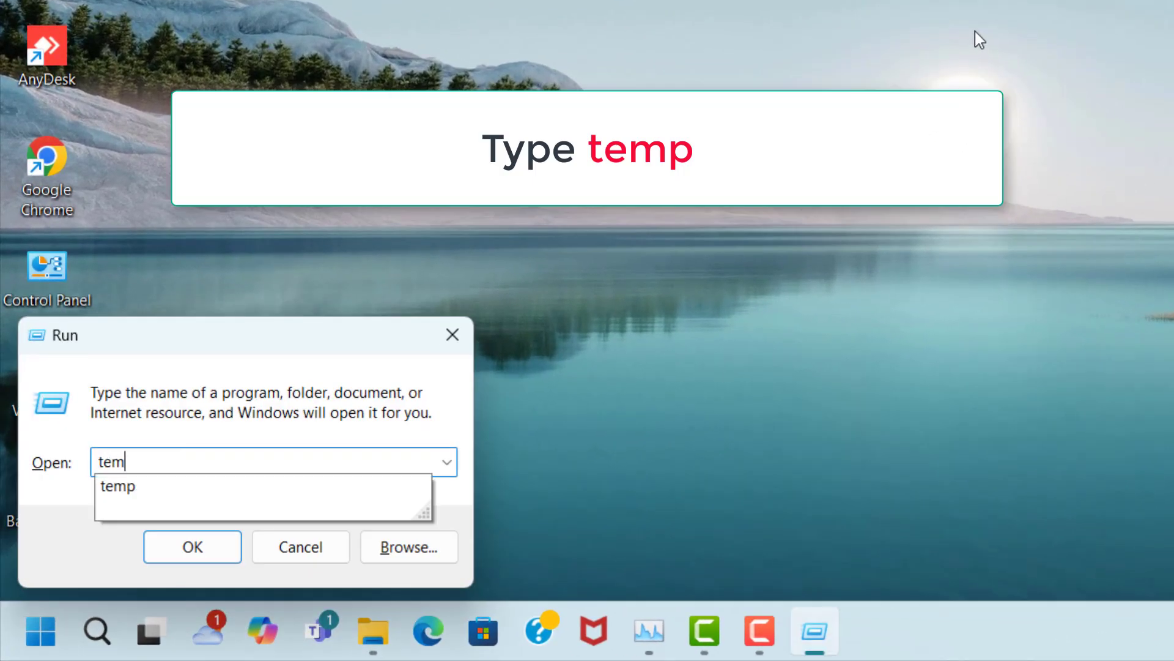
text(p)
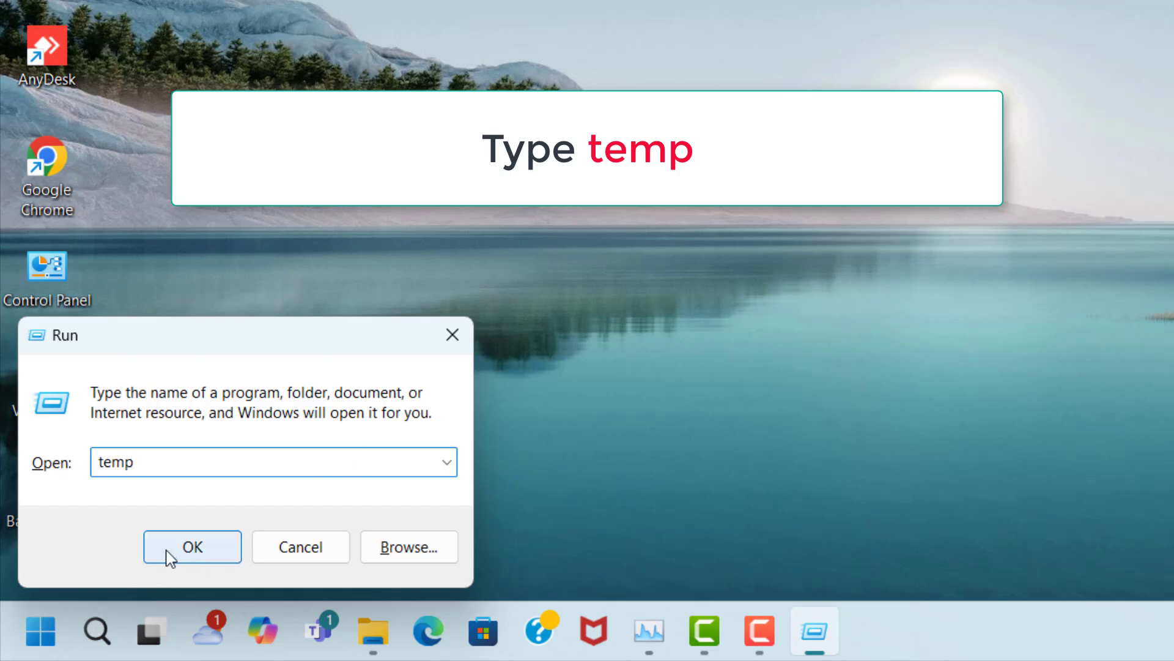
click(225, 555)
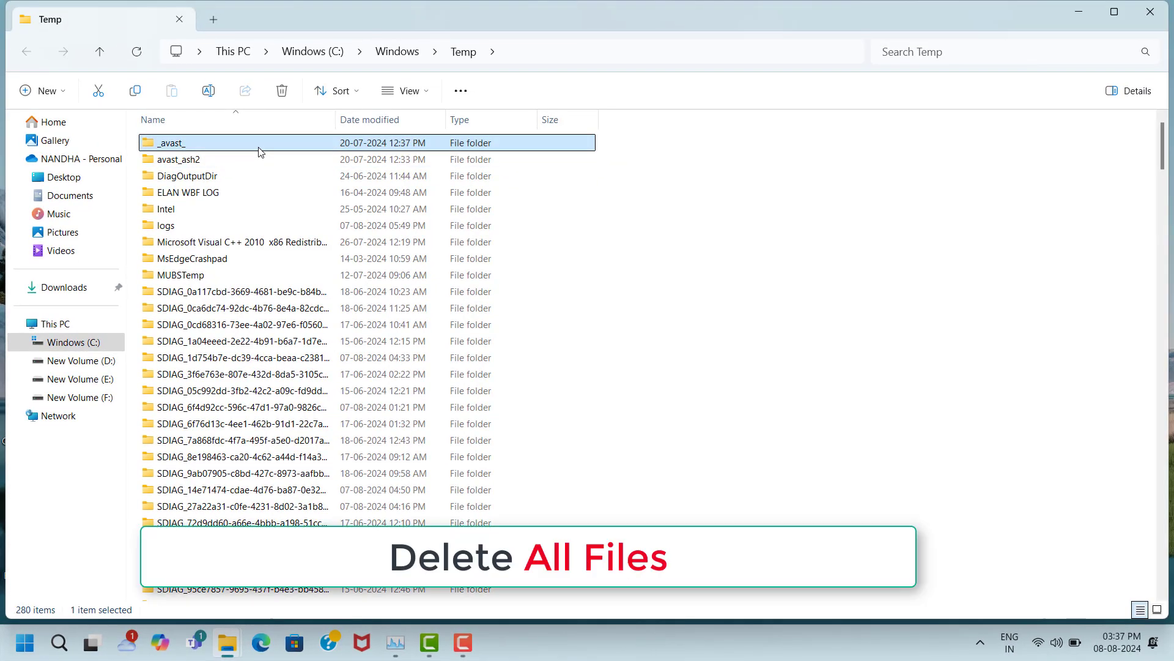
key(ctrl+a)
right_click(258, 147)
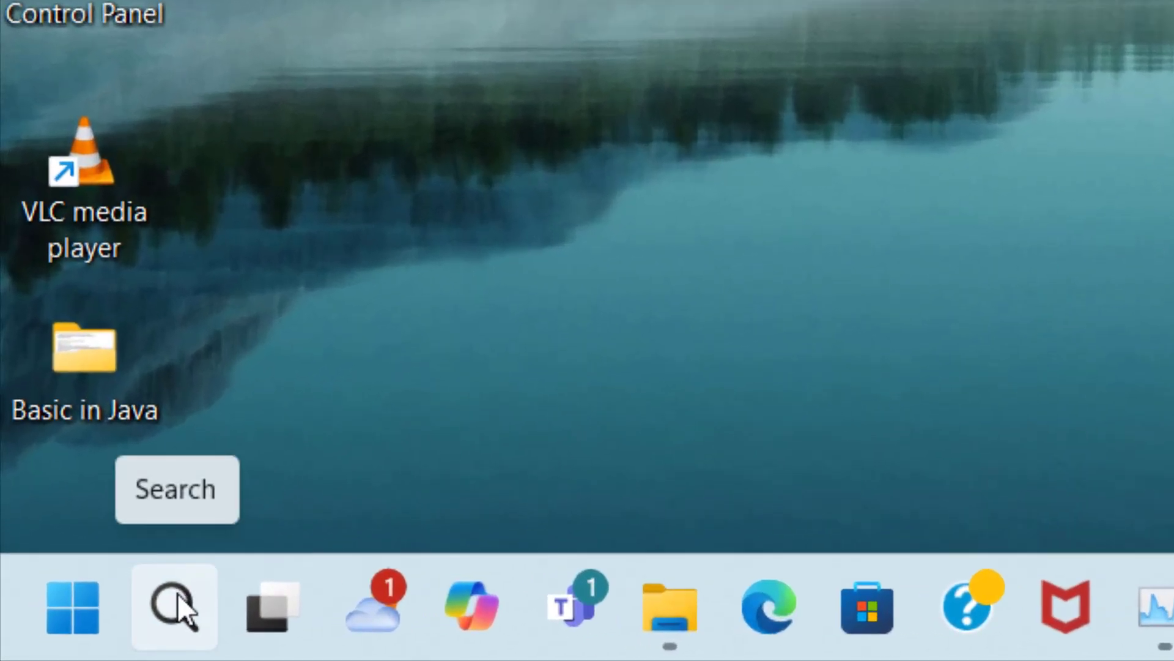
- Search Windows for Check for updates, open the Windows Update settings, and start a check for updates
click(178, 593)
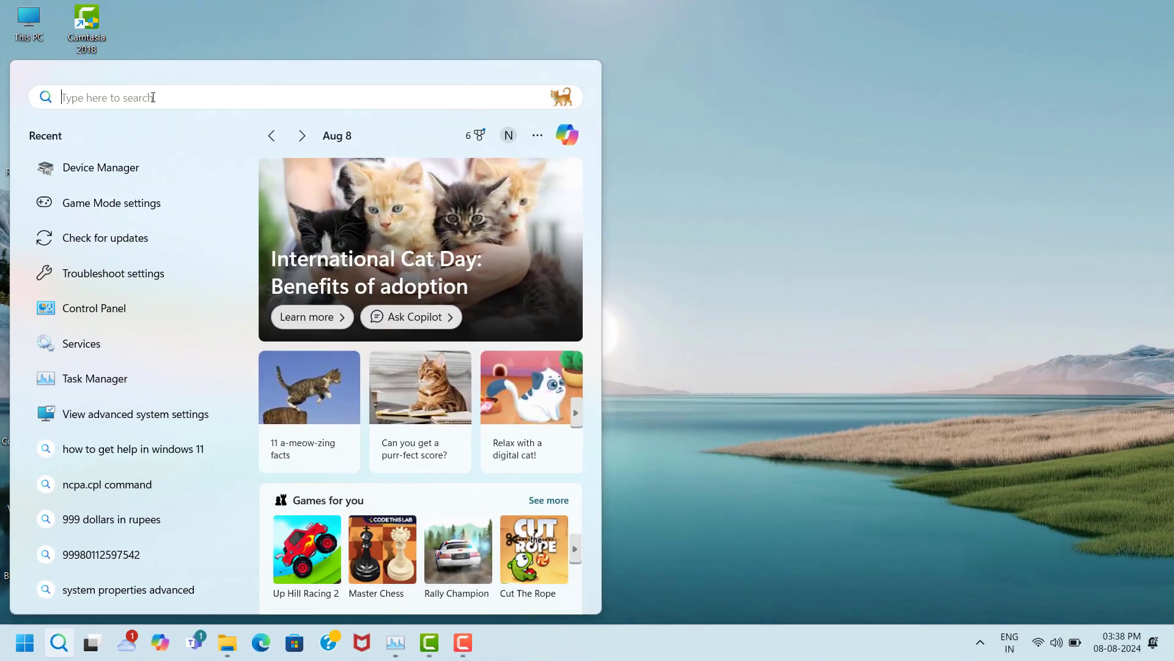
text(che)
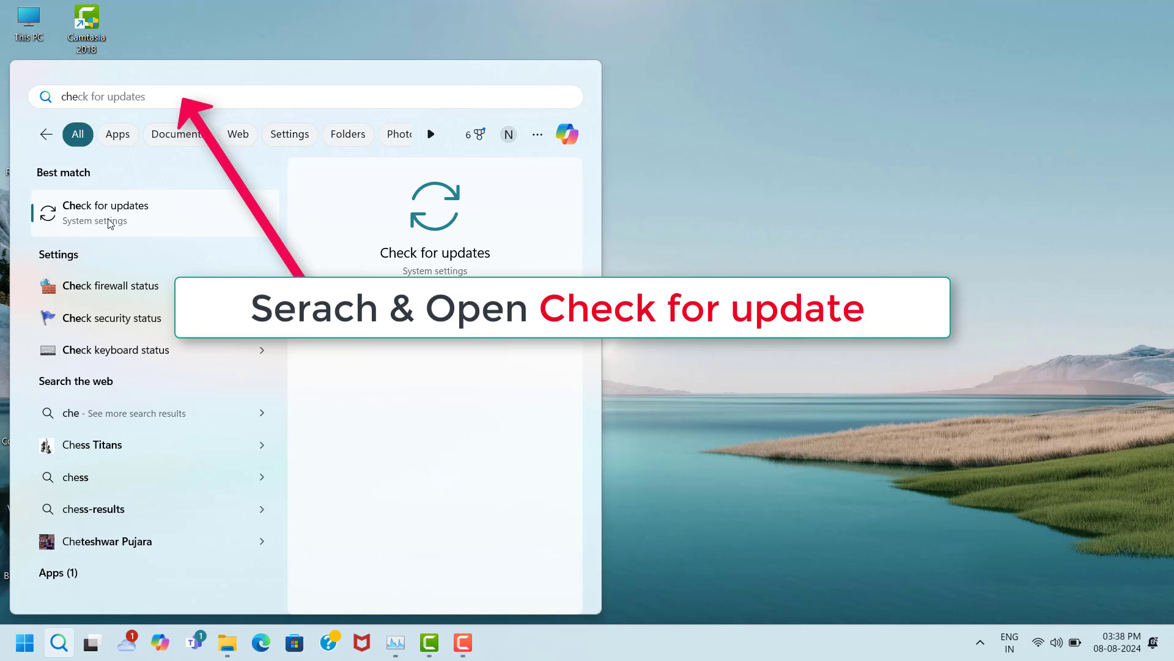
click(215, 228)
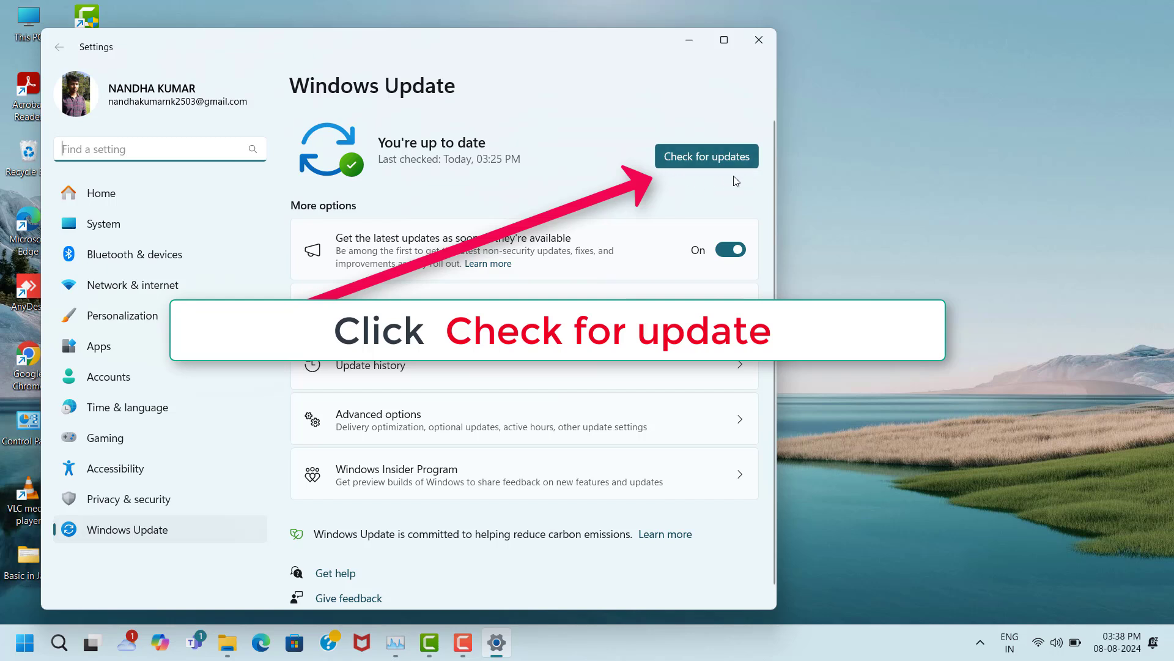
click(703, 162)
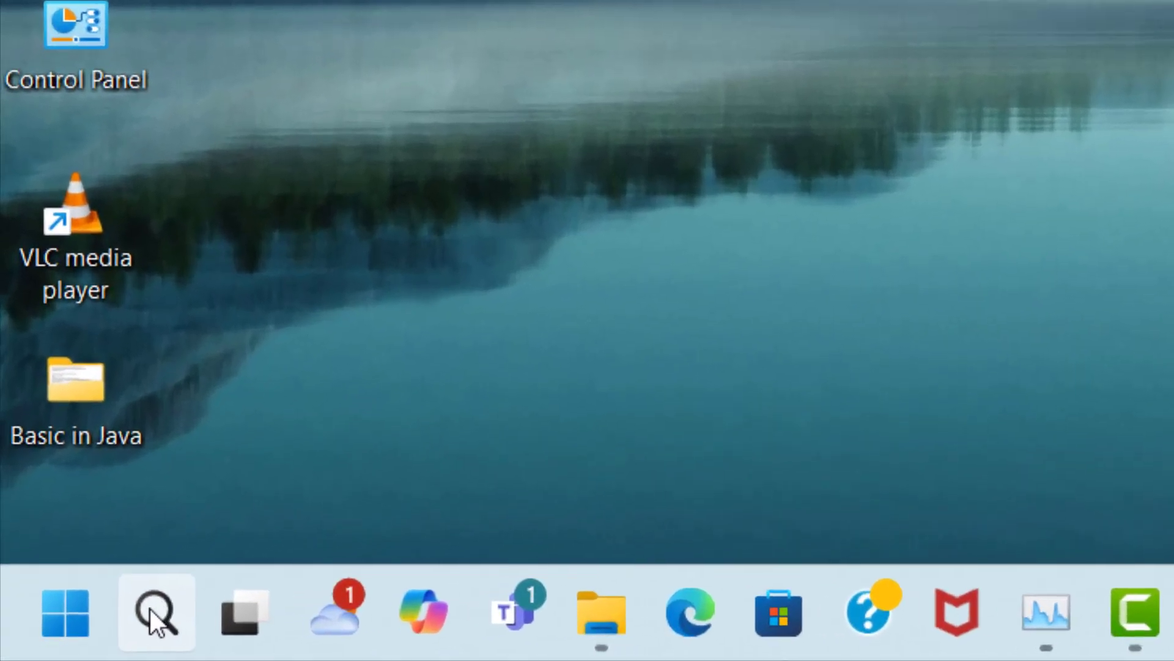
- Search Windows for the Game Mode settings, open them, and turn Game Mode on
click(150, 607)
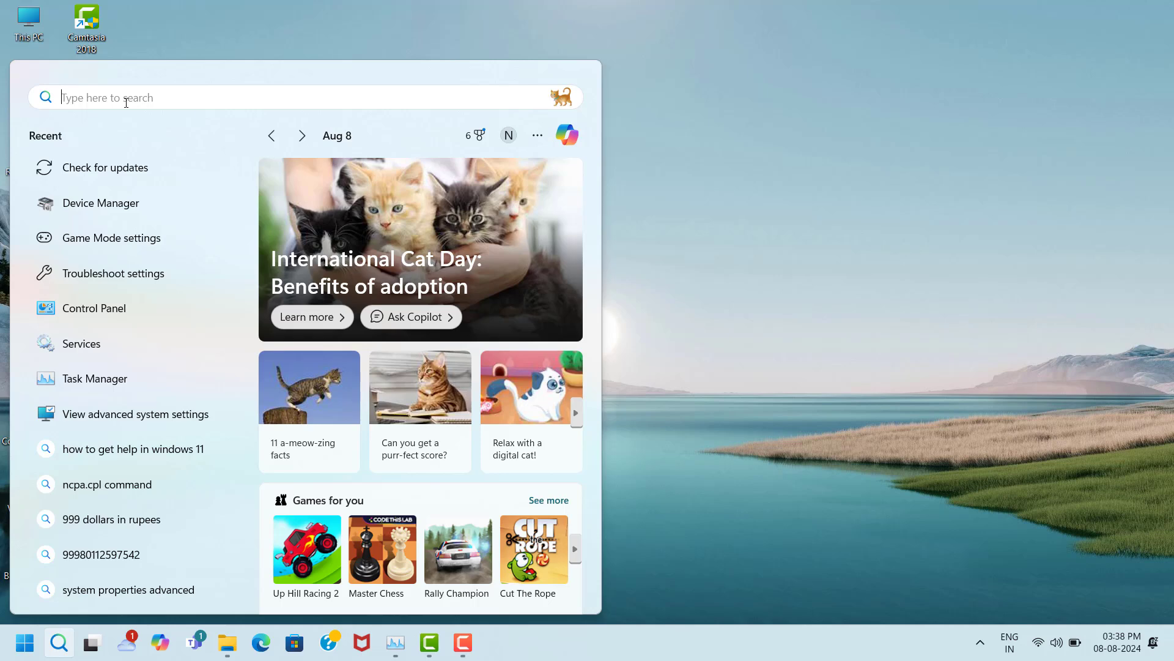
text(game m)
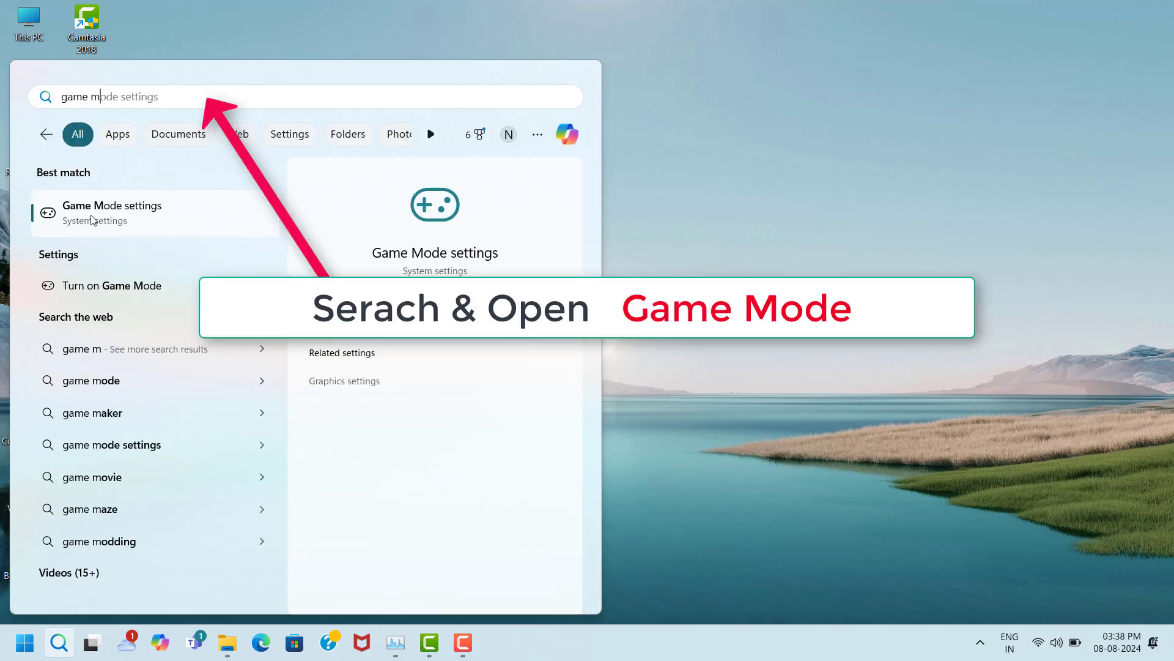
click(221, 227)
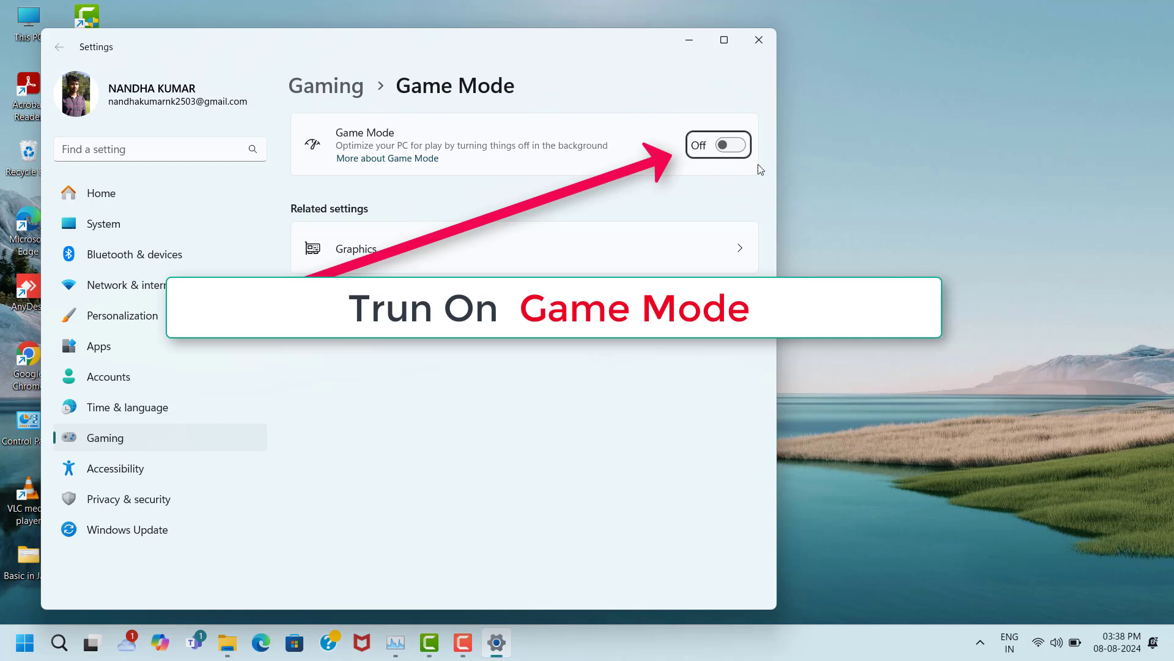
click(729, 145)
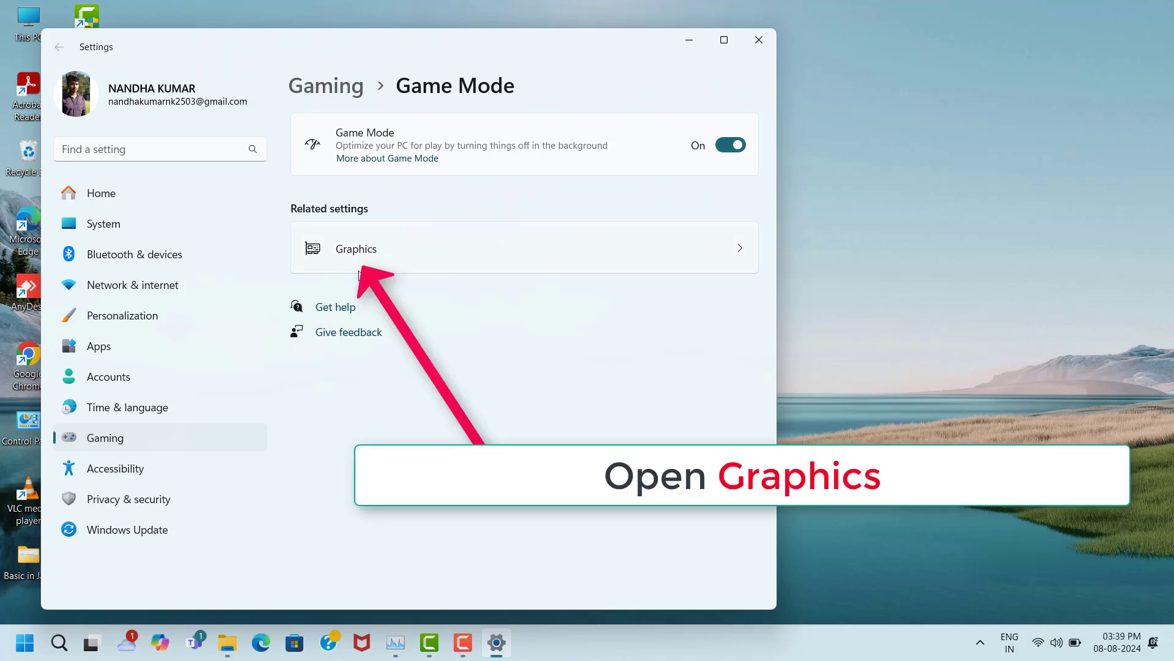
- Open the default graphics settings from the related Graphics page and turn on Optimizations for windowed games
click(518, 255)
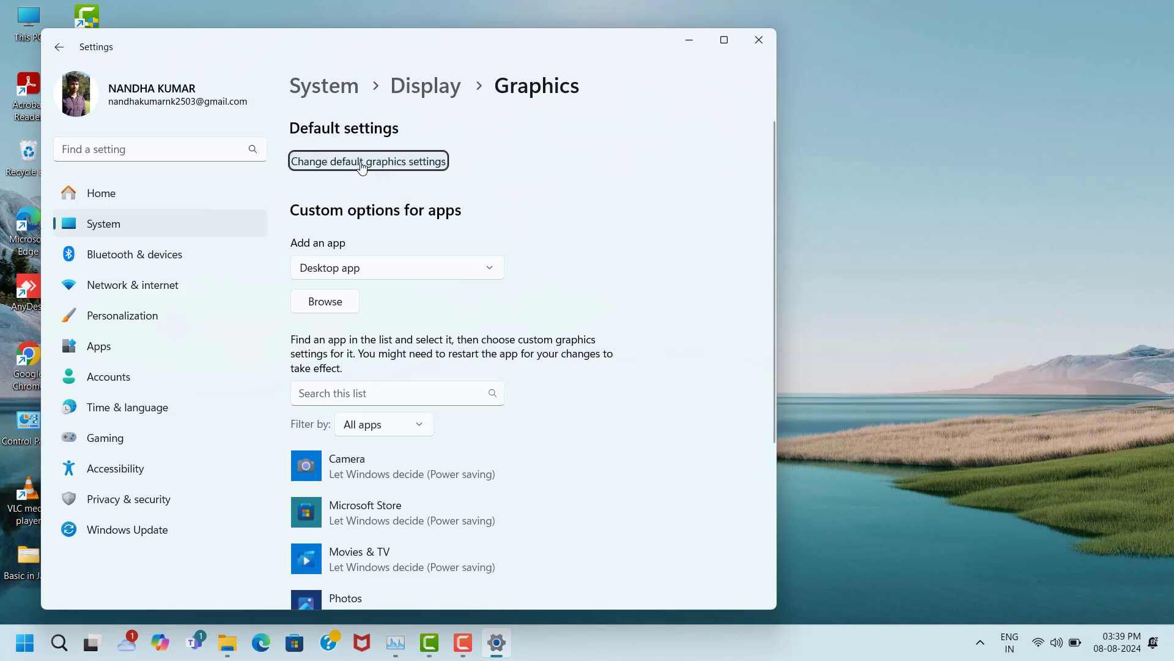
click(346, 162)
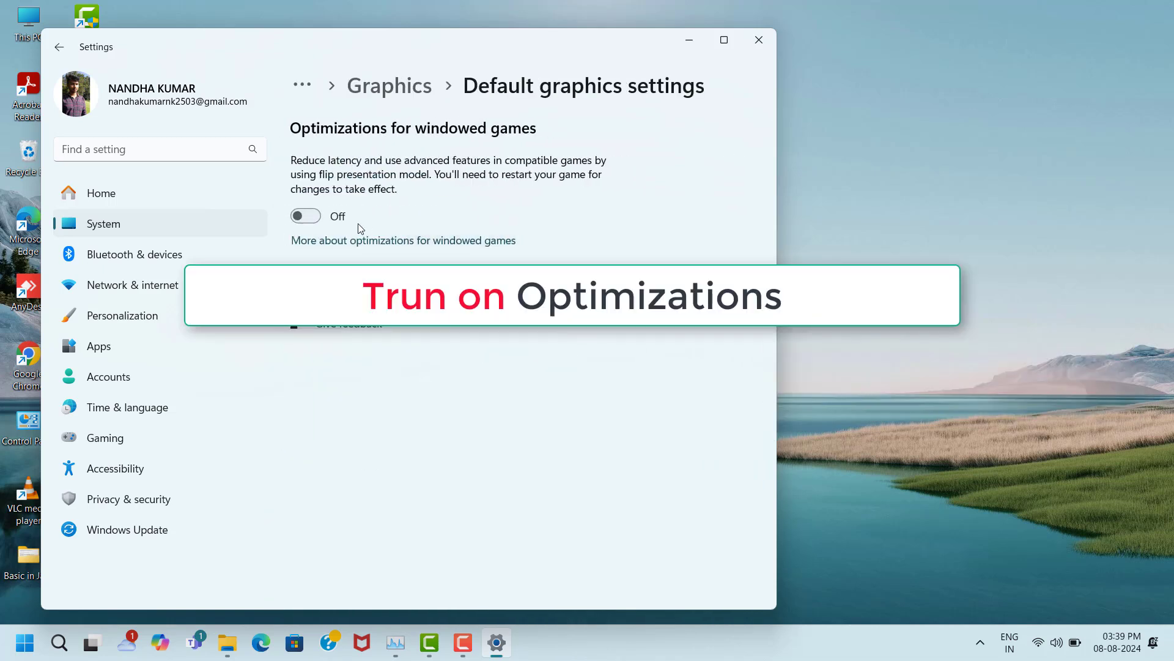
click(304, 216)
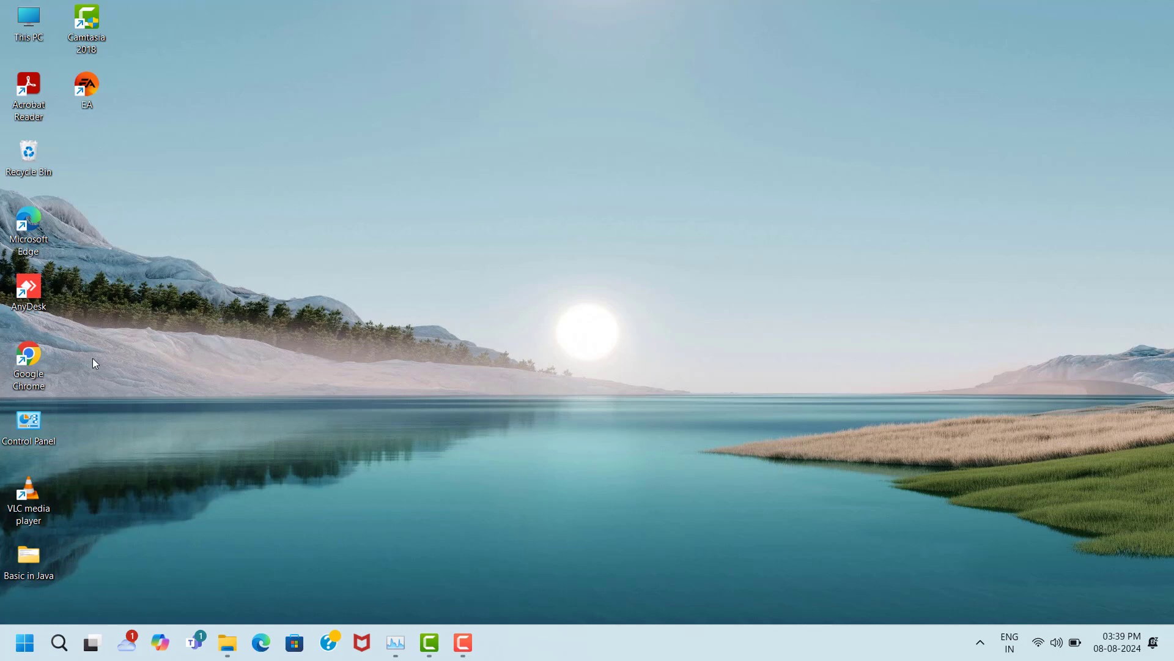
- Switch to Google Chrome, search for directx setup, and download the DirectX End-User Runtime Web Installer from Microsoft's download page
double_click(41, 354)
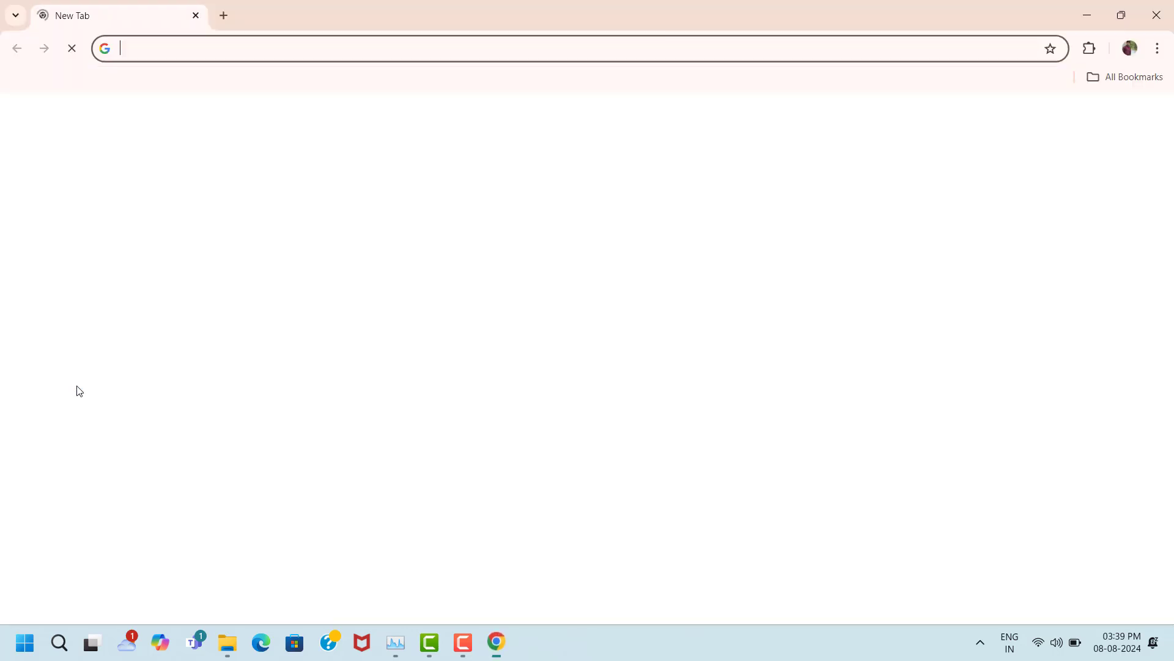
click(351, 334)
text(di)
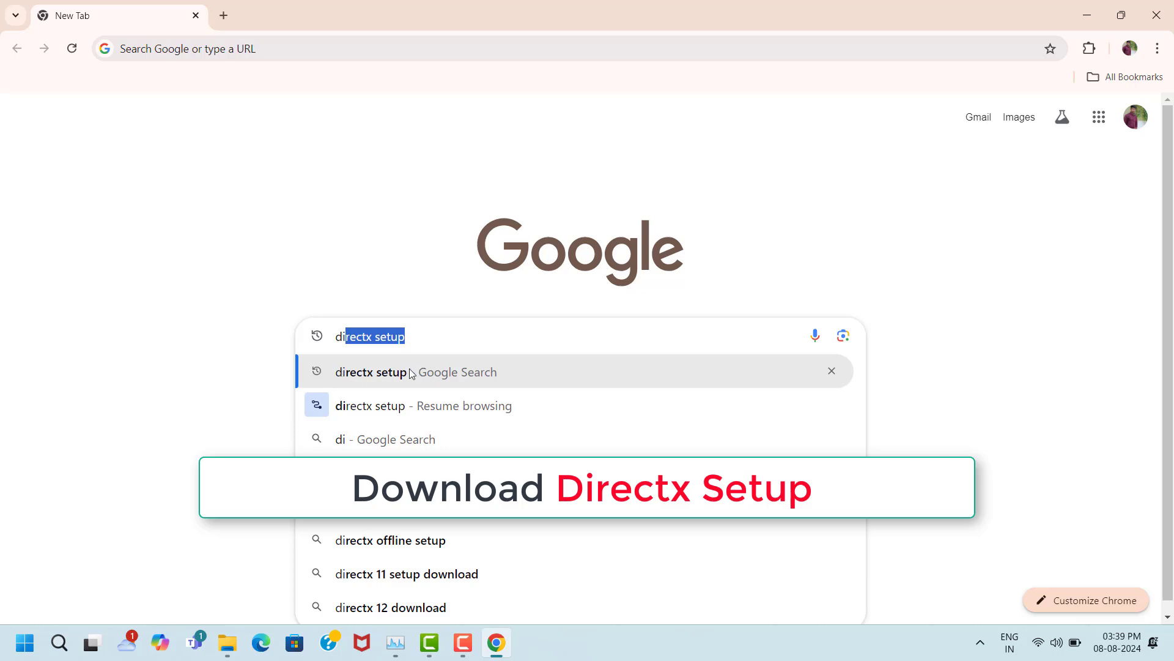
click(336, 374)
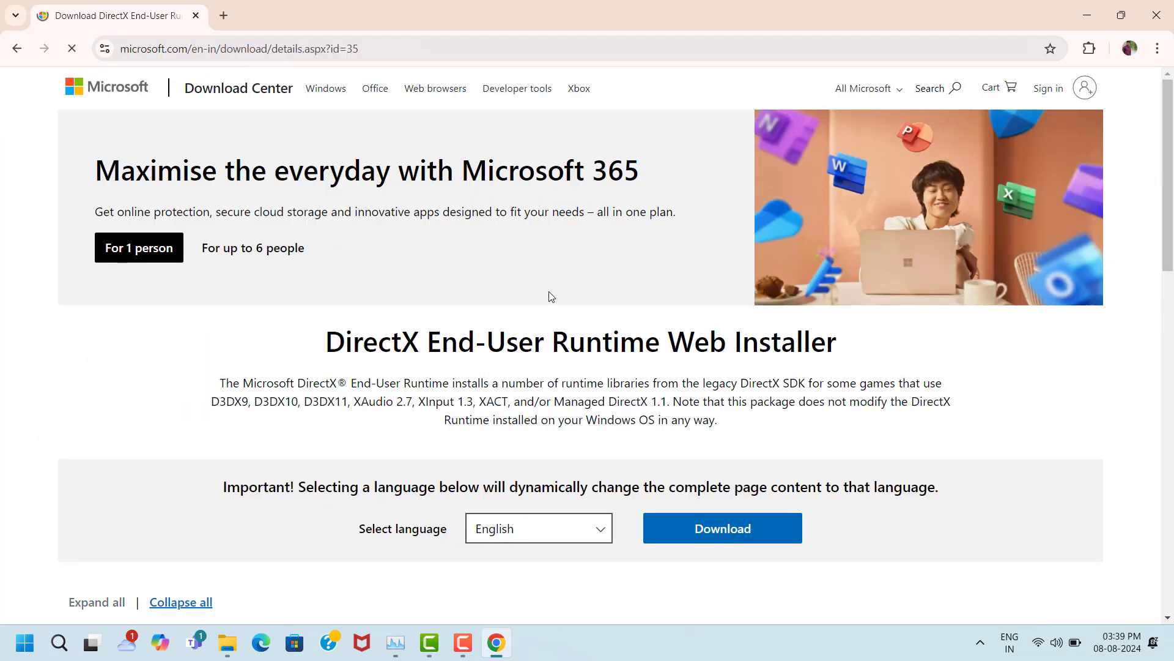
scroll(551, 300, down, 6)
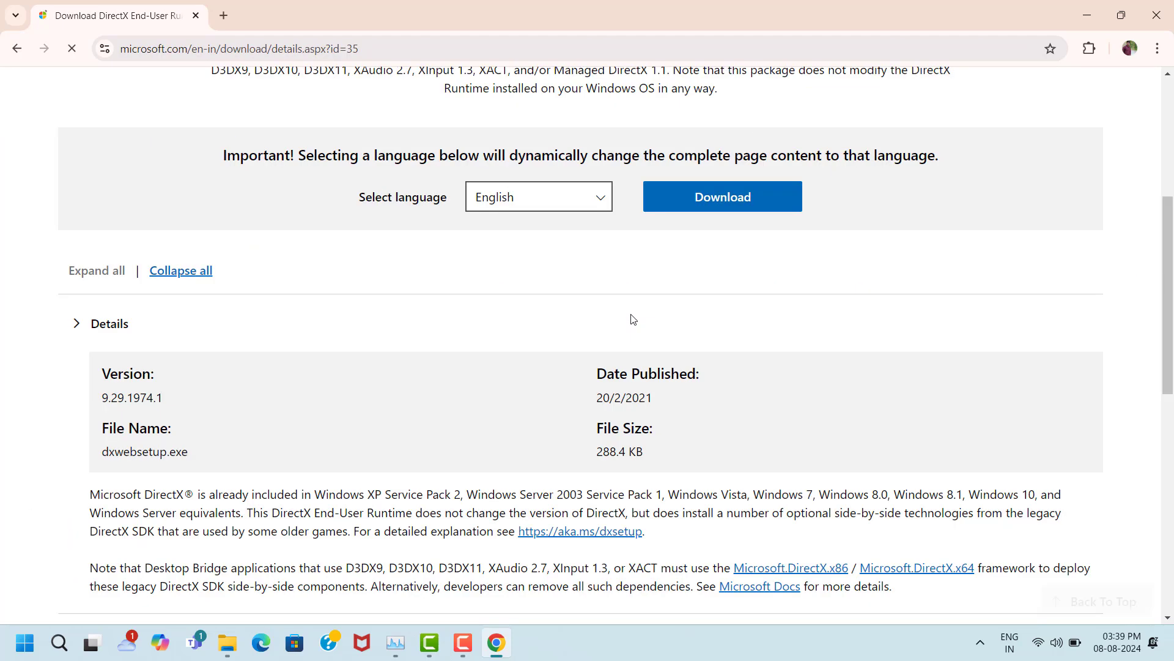
click(783, 212)
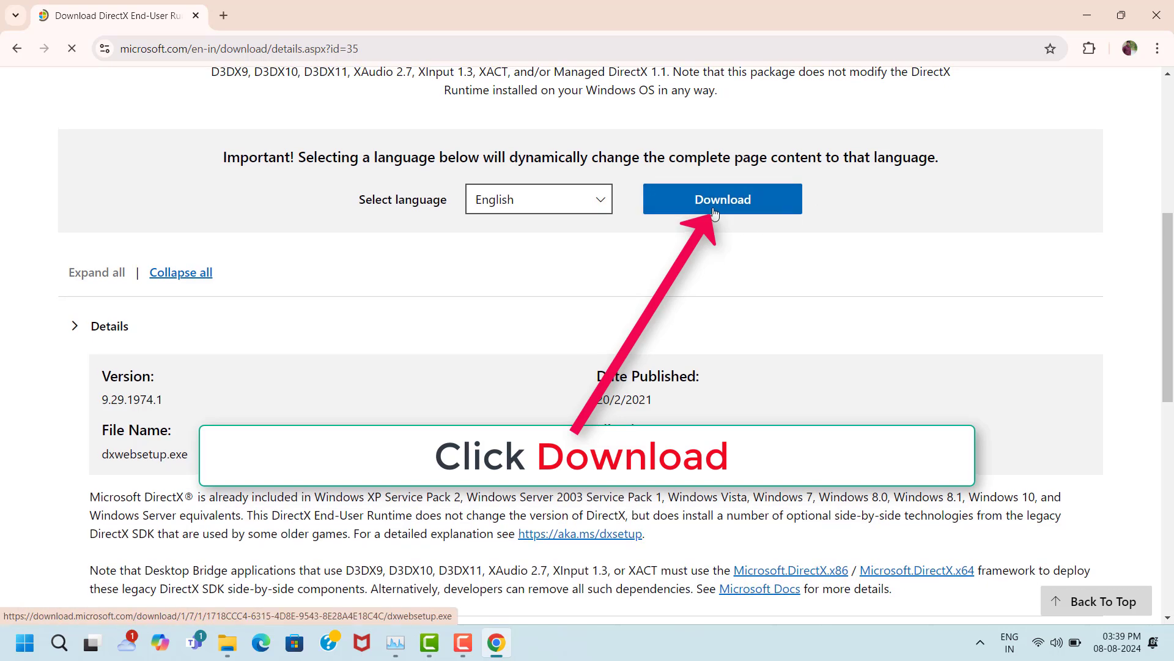
click(732, 199)
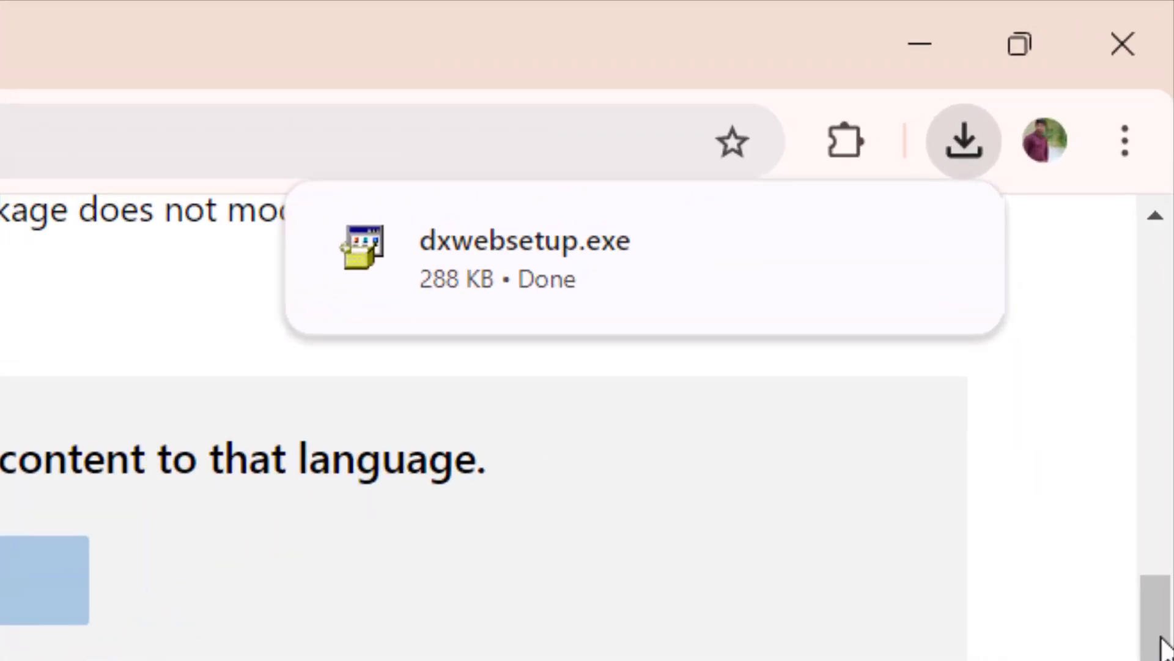
- Run the downloaded dxwebsetup.exe, accept the license agreement, and proceed through the DirectX setup wizard pages
mouse_move(1049, 147)
click(935, 246)
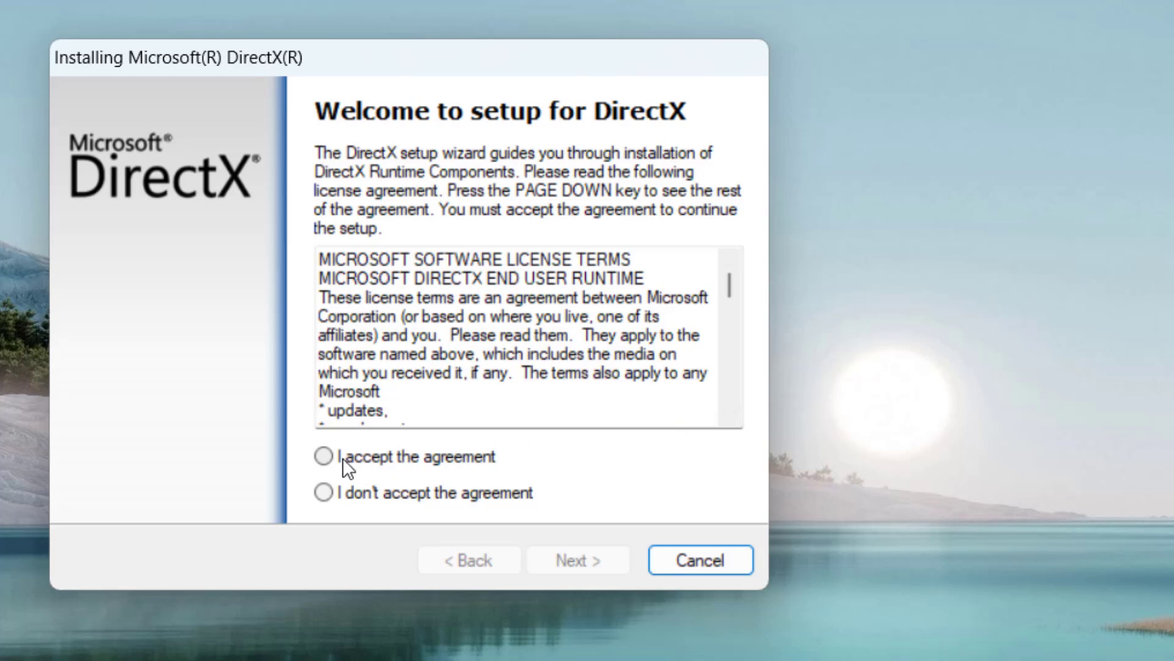
click(320, 458)
click(580, 558)
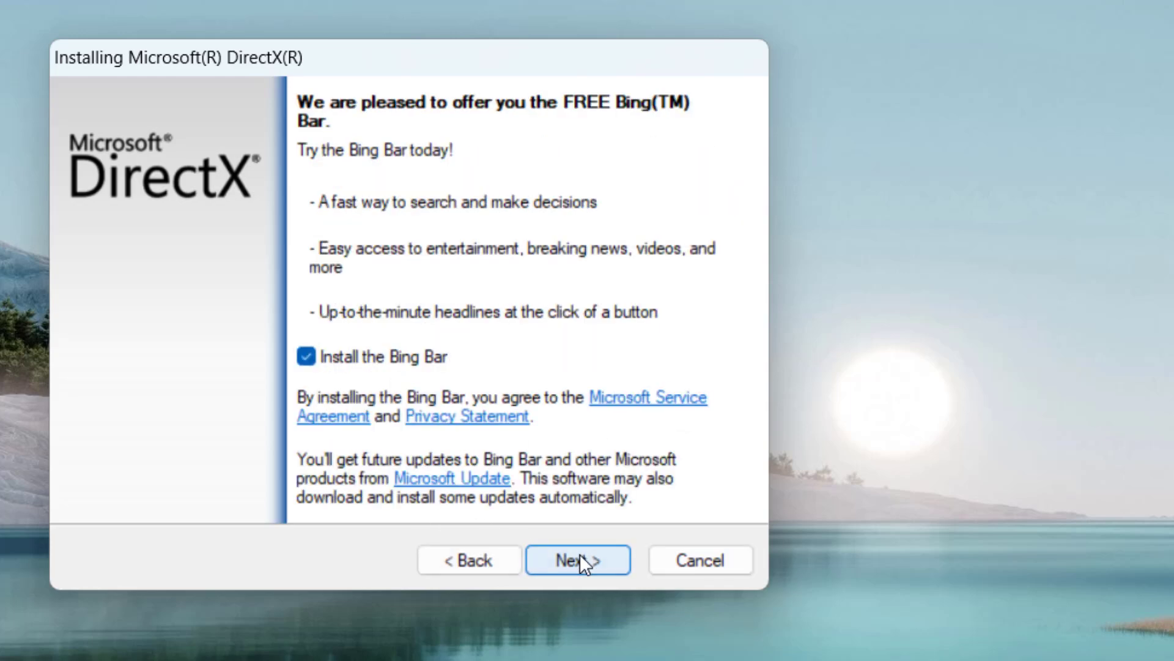
click(580, 558)
click(578, 559)
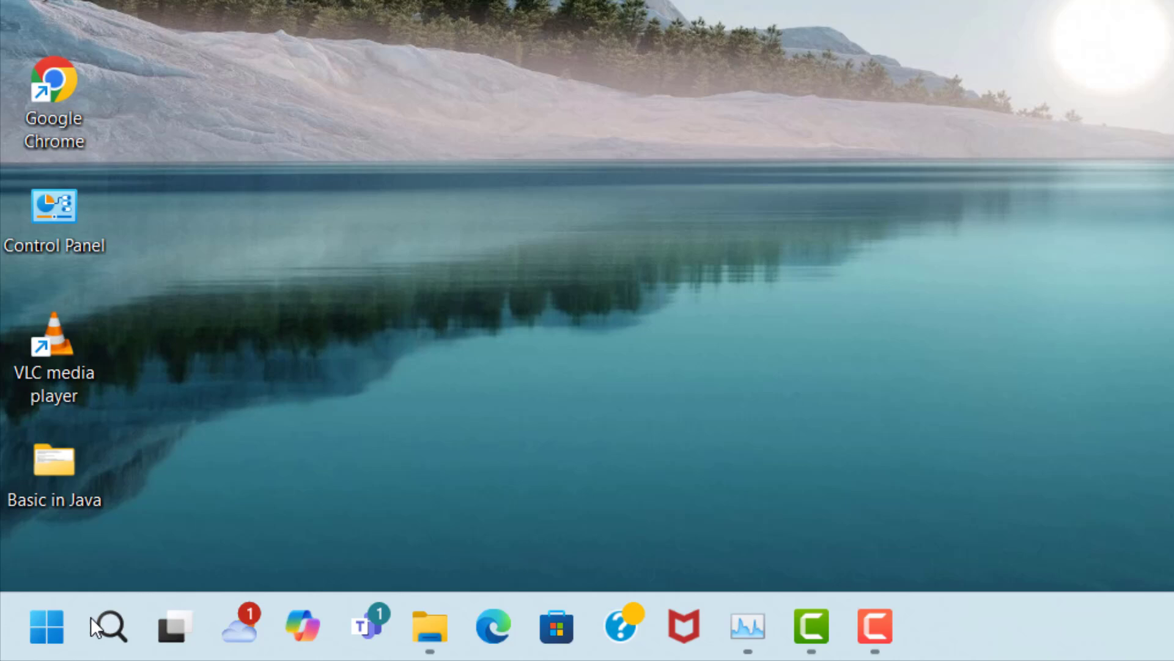
- Search Windows for Device Manager and open it
click(104, 625)
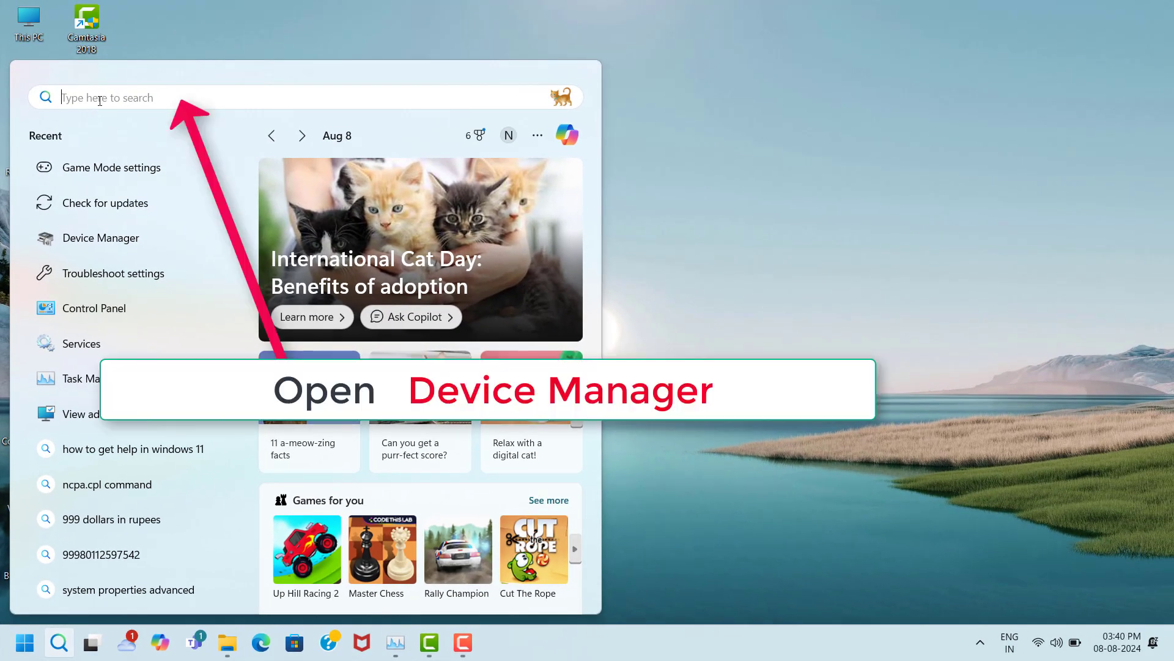
text(dev)
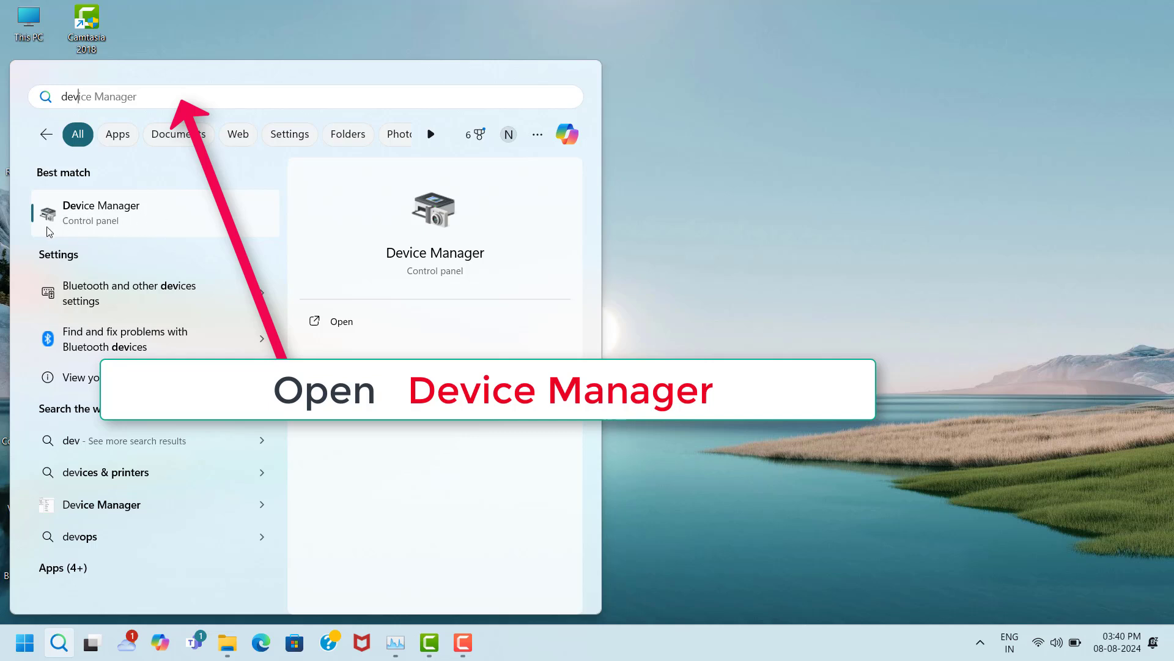
click(173, 218)
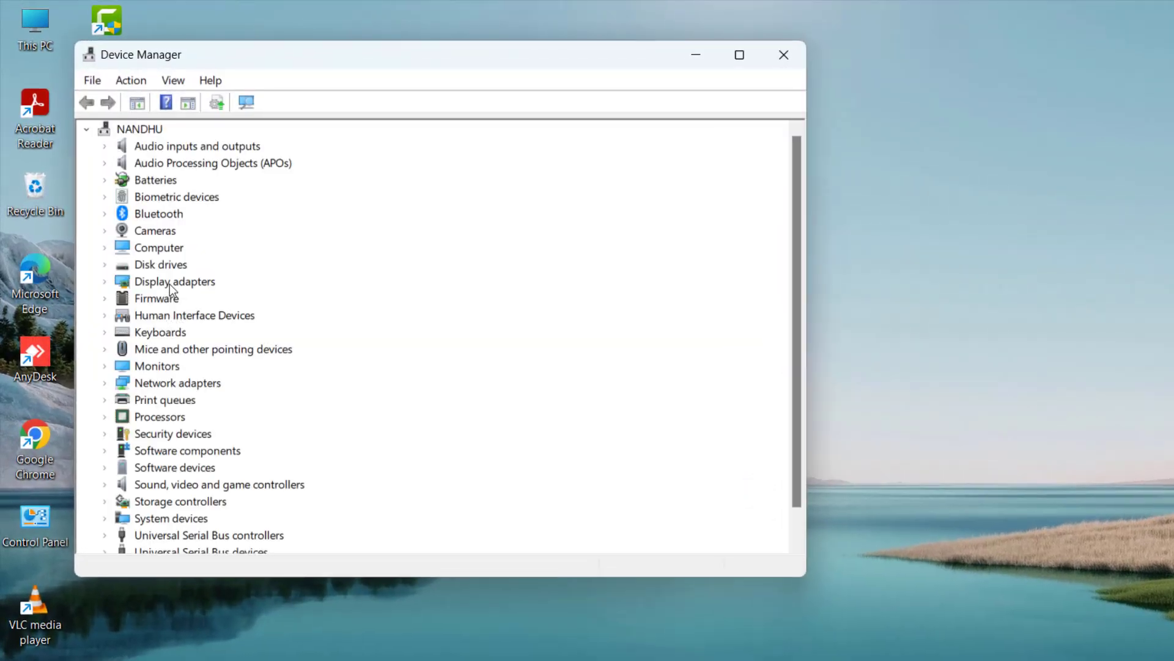
- Start a driver update for the Intel(R) Iris(R) Xe Graphics device under Display adapters
click(170, 282)
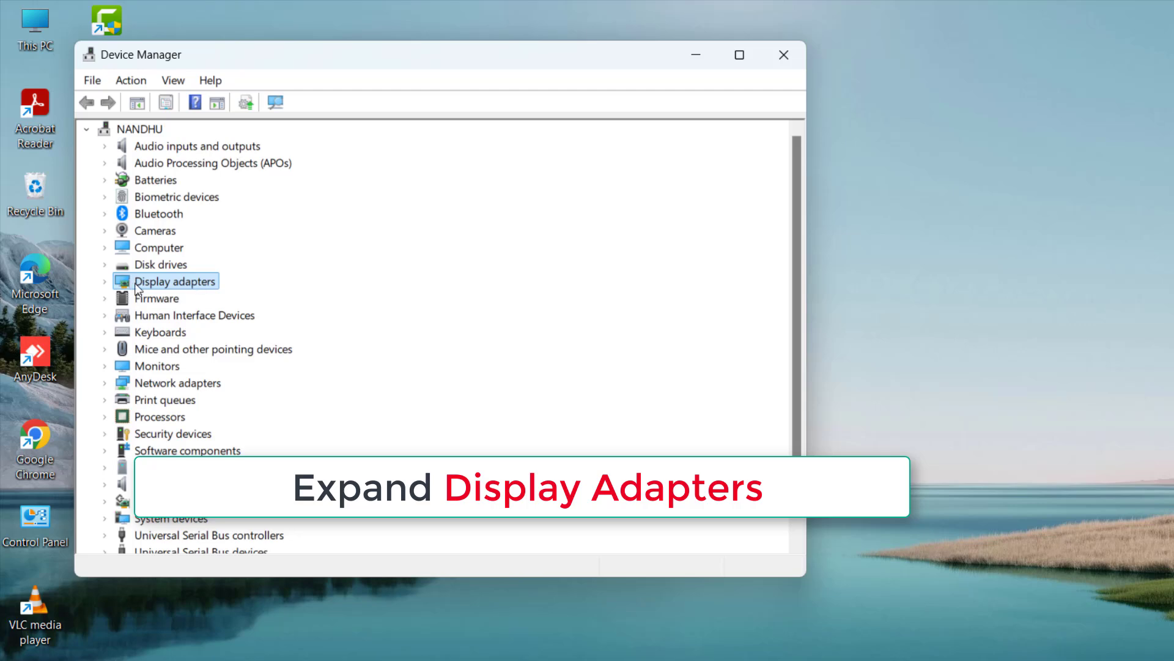
click(106, 281)
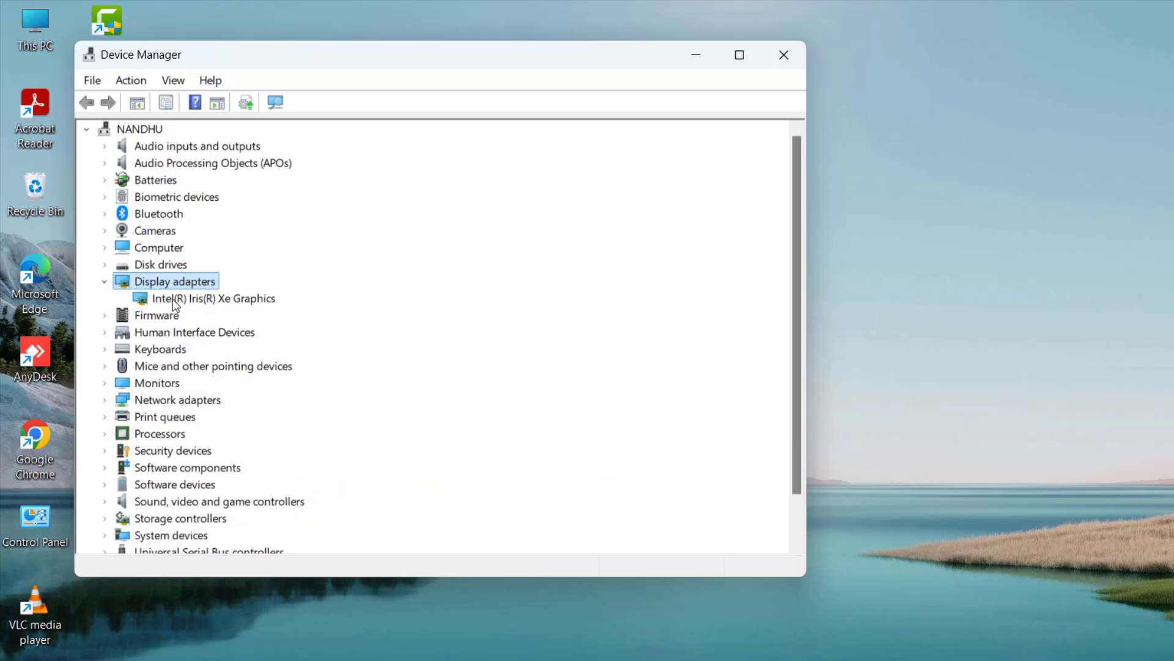
click(173, 299)
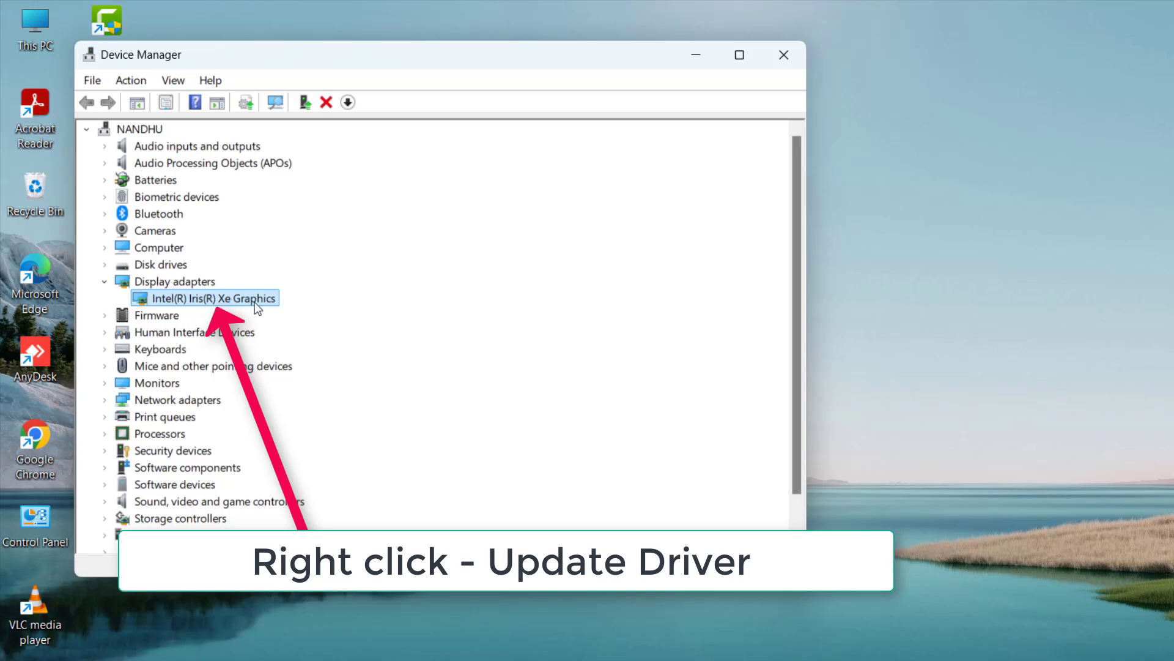
right_click(235, 305)
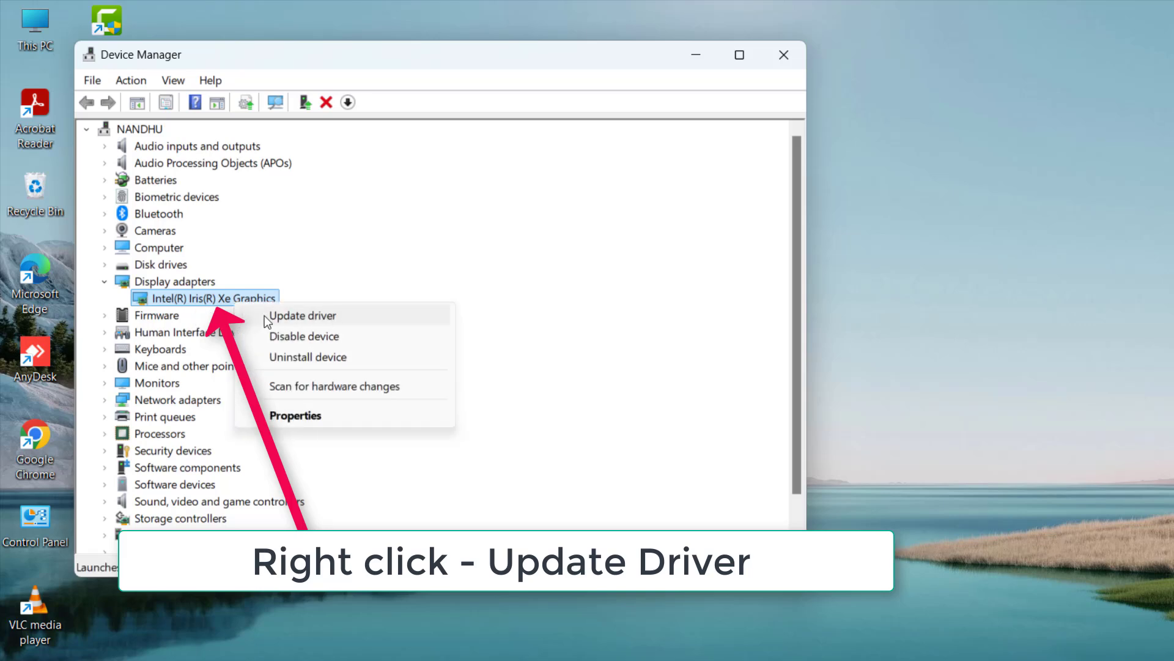
click(310, 316)
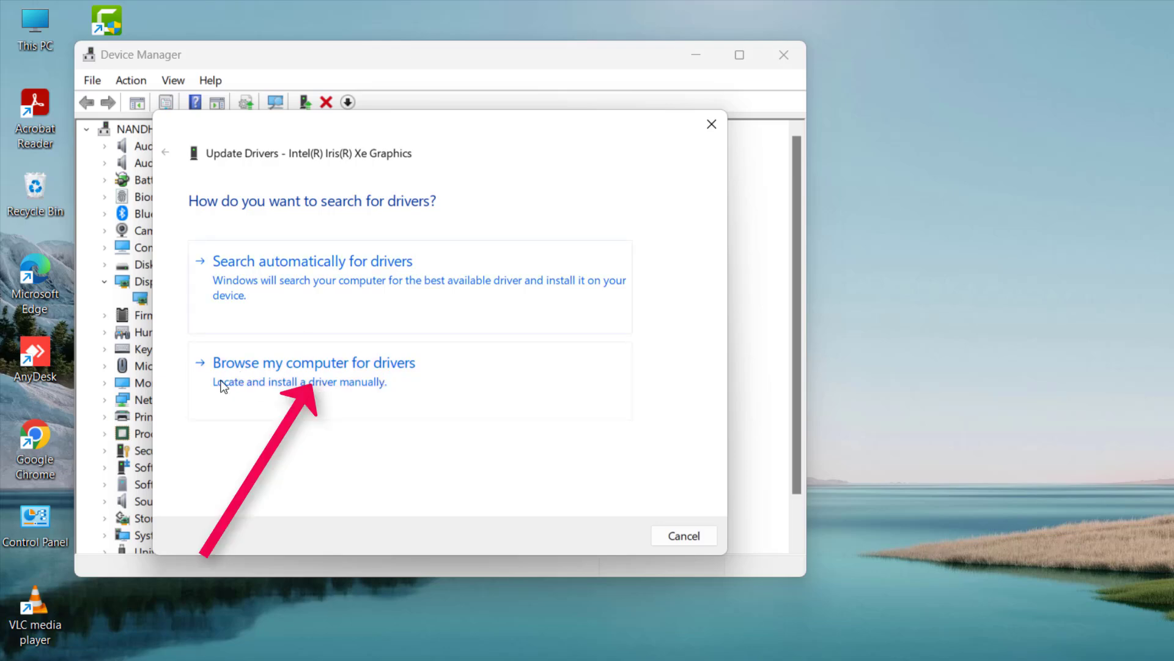
- Browse the computer for drivers, pick Intel(R) Iris(R) Xe Graphics from the list of available drivers, and install it
click(351, 386)
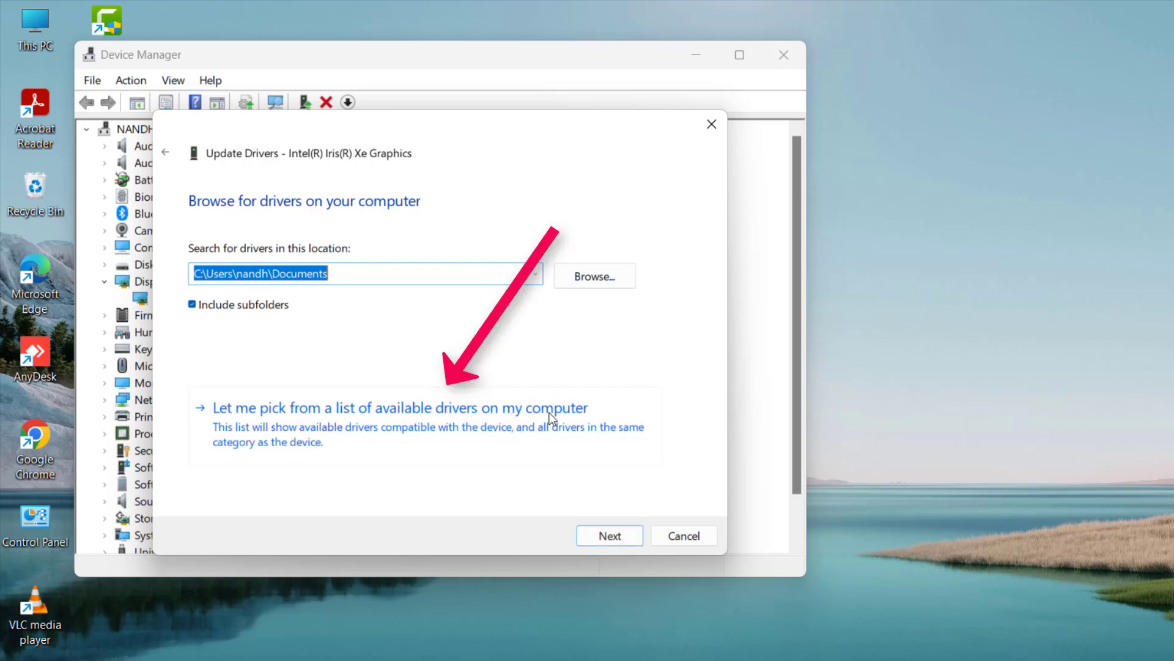
click(488, 427)
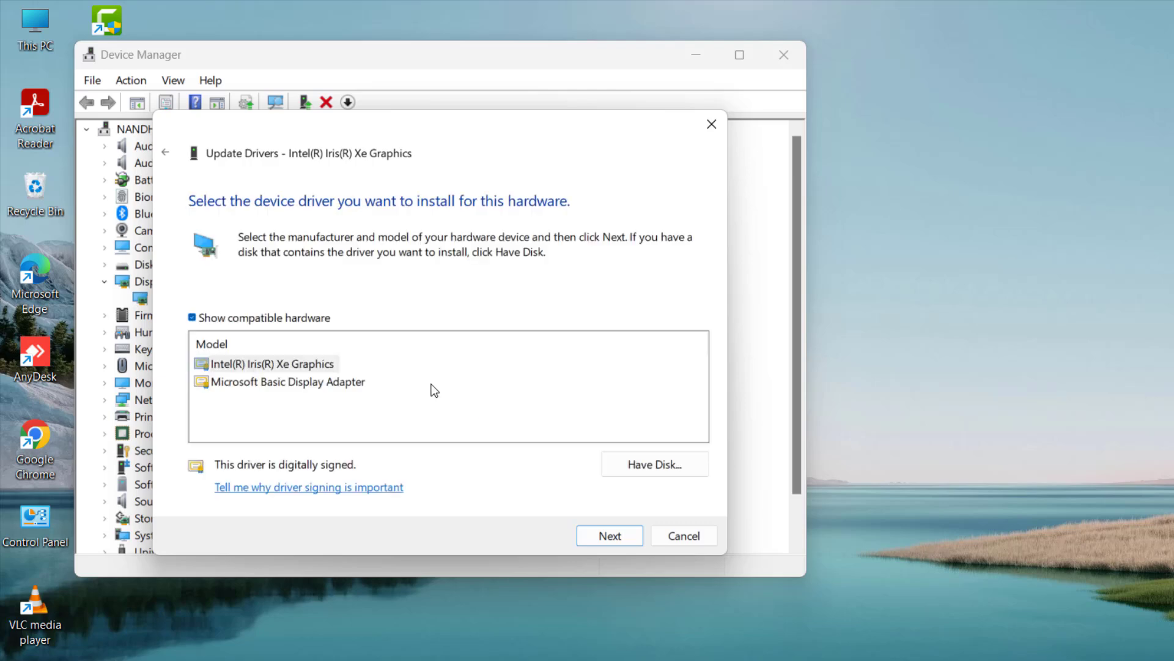
click(315, 366)
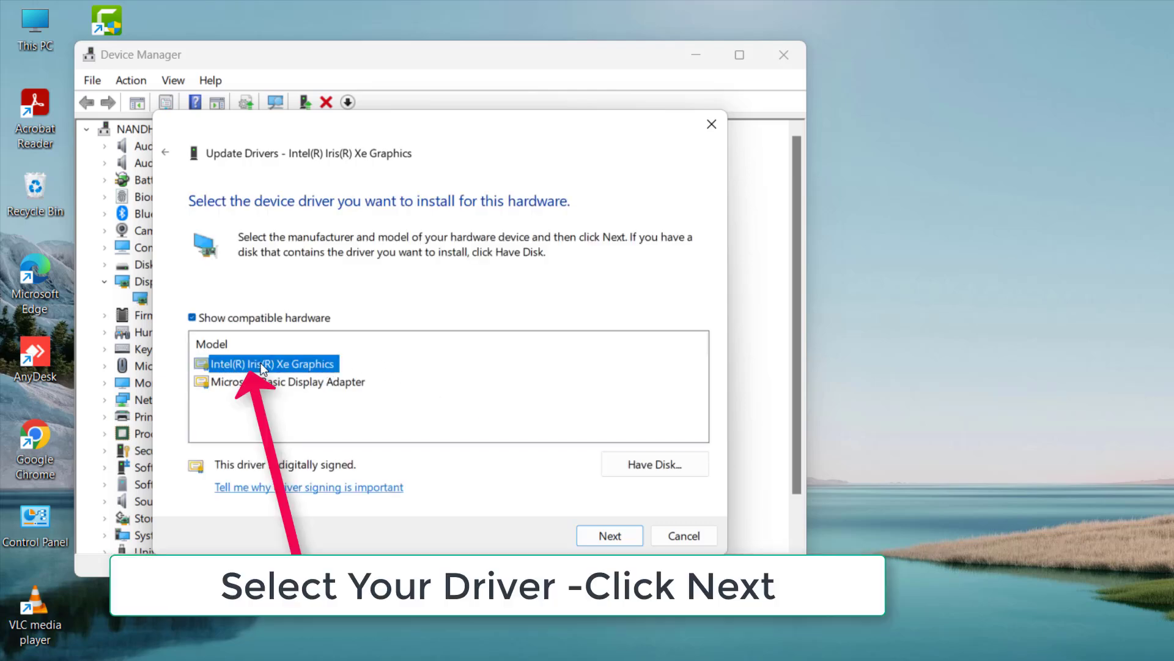
click(592, 538)
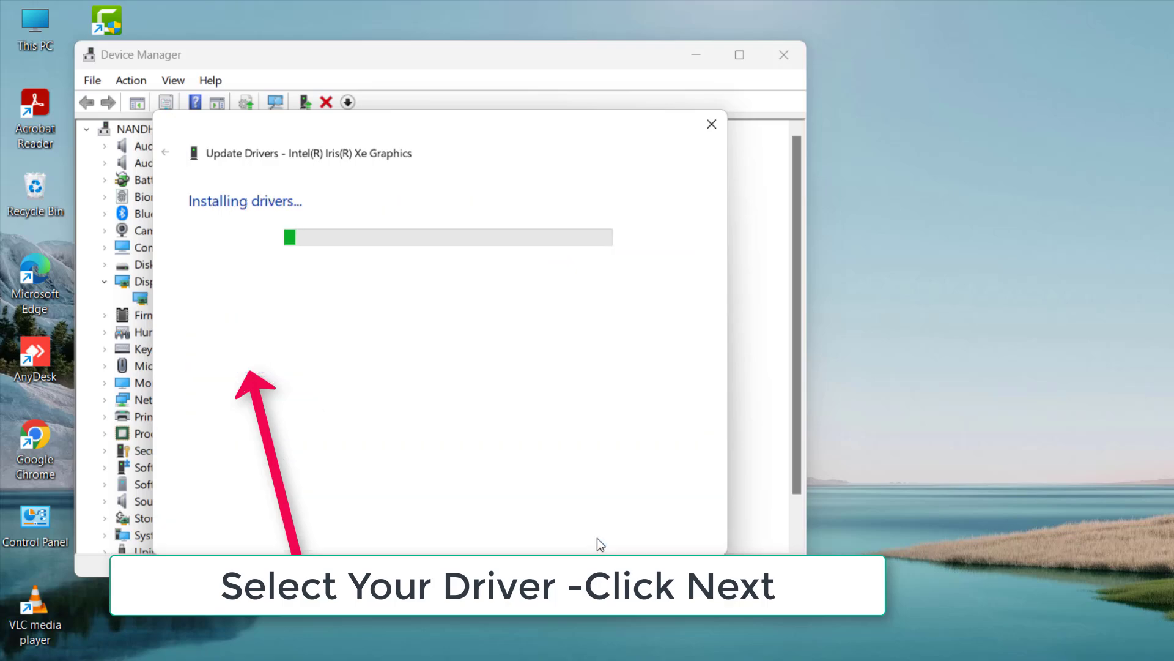